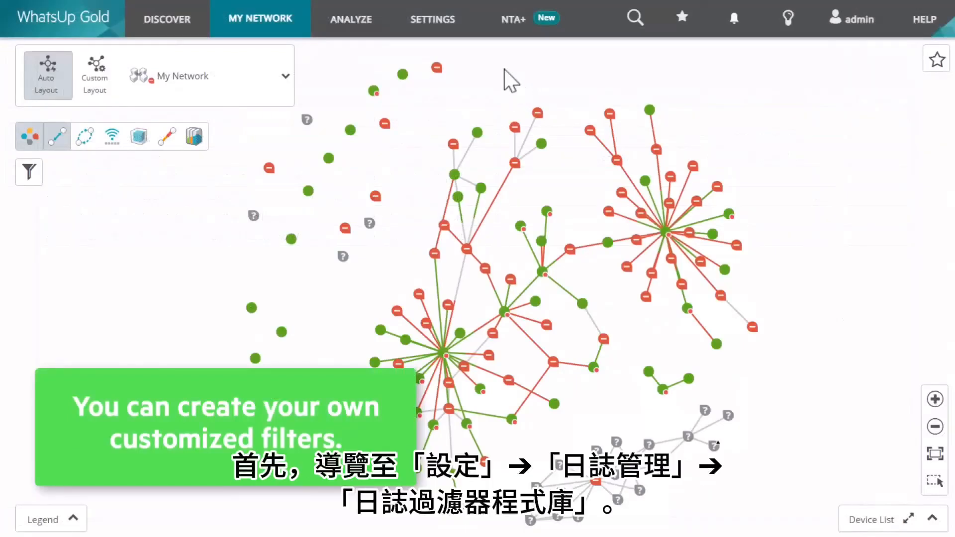
Create a log filter named "My new filter" in the Log Filter Library and set it as an ingestion filter
left_click(440, 20)
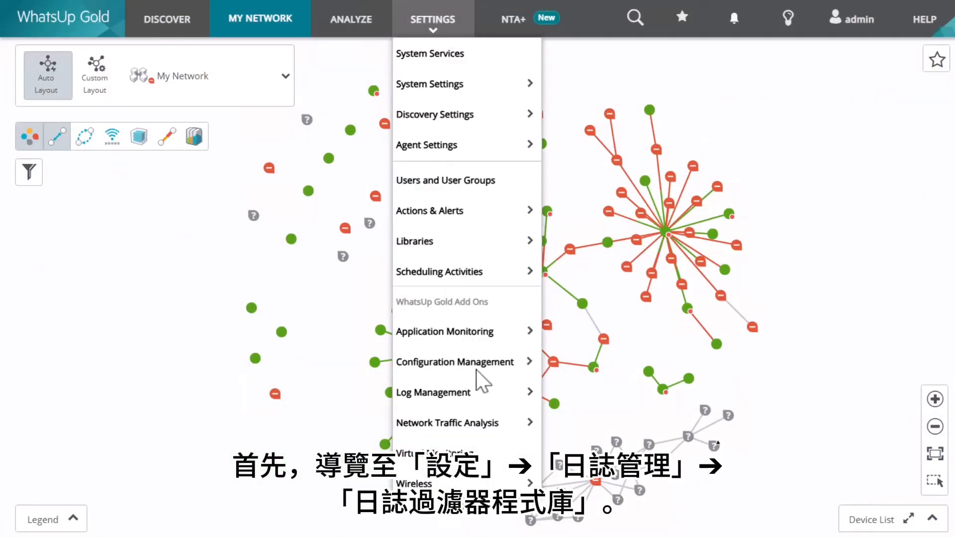
mouse_move(484, 392)
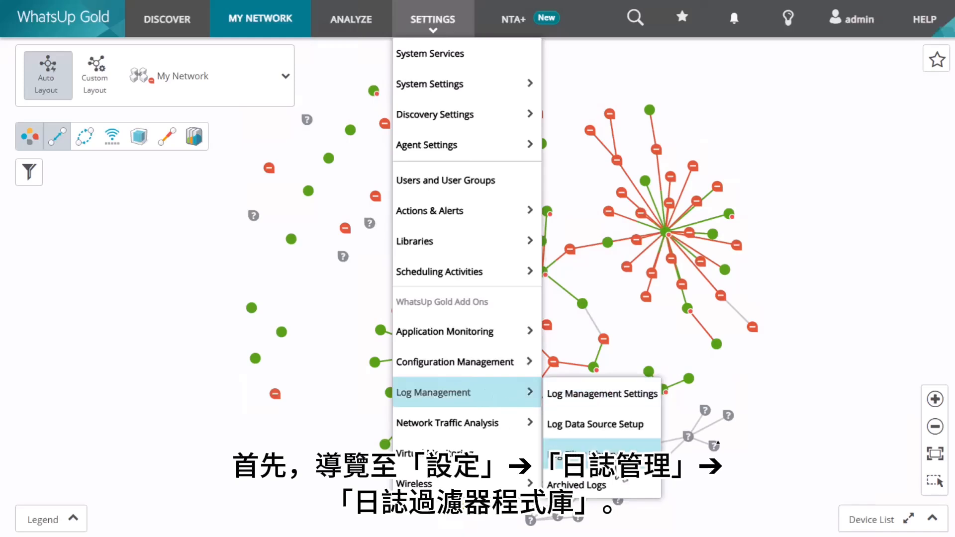
left_click(602, 453)
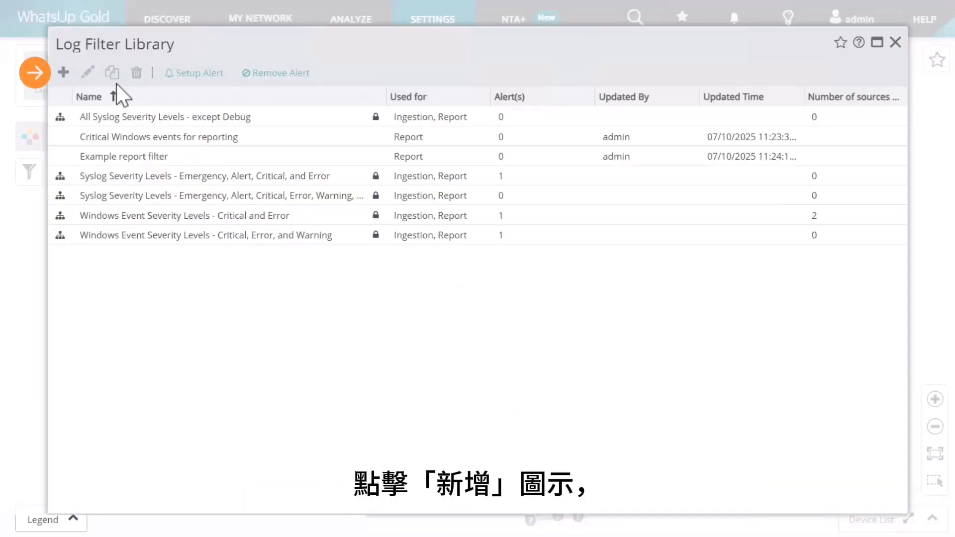
left_click(65, 74)
type("My new filter")
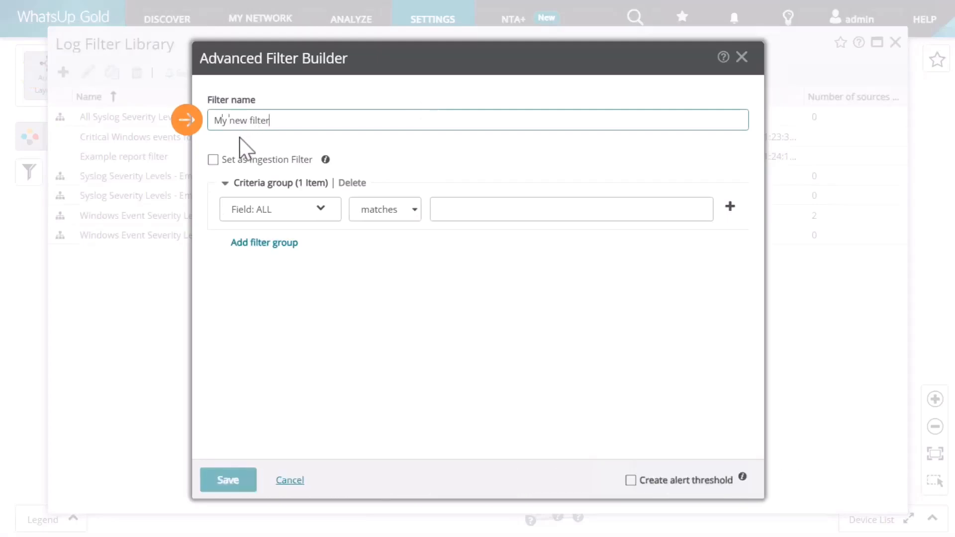
left_click(211, 158)
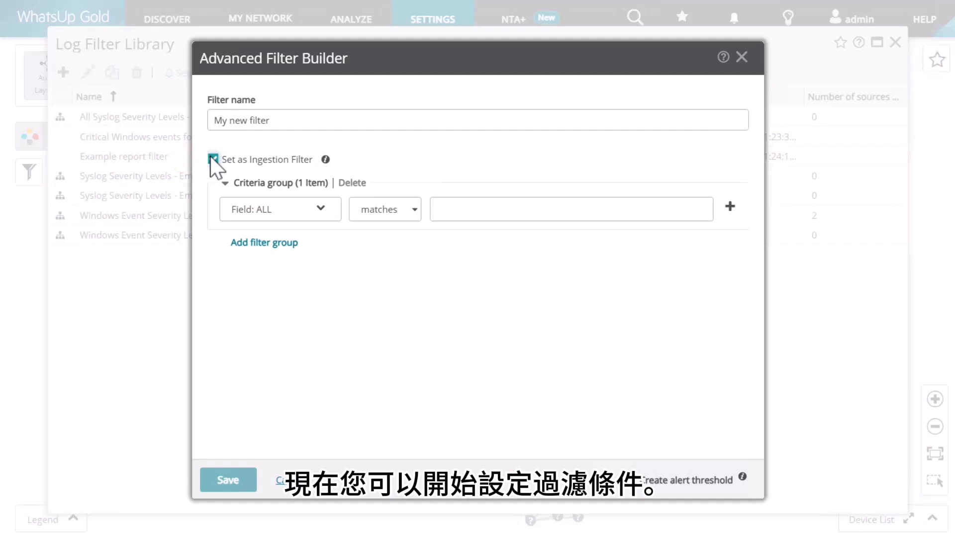
Define the filter criteria as IP Address matches "10.40.71." AND a group of Message matches "Critical" OR Message matches "Warning", and save the filter
left_click(318, 209)
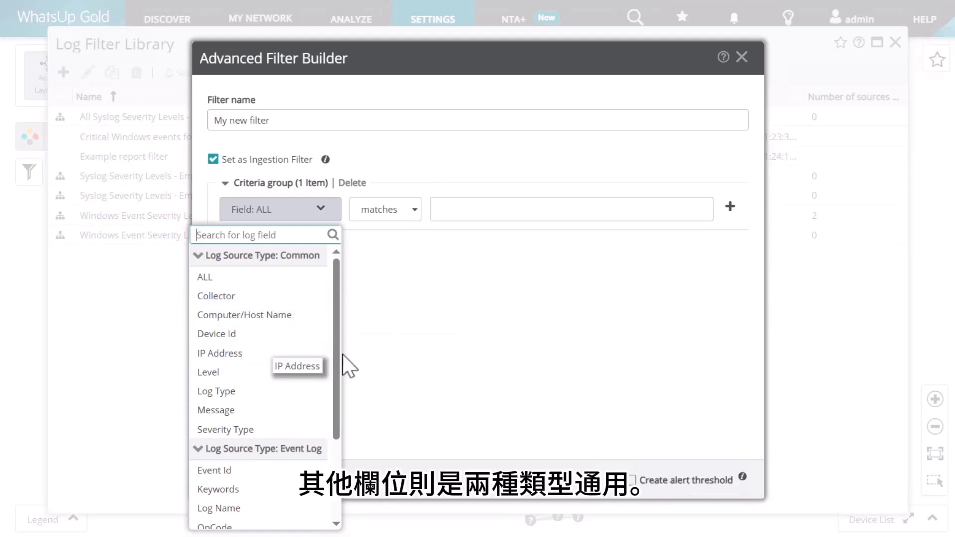
scroll(328, 442, "down", 3)
scroll(328, 444, "down", 2)
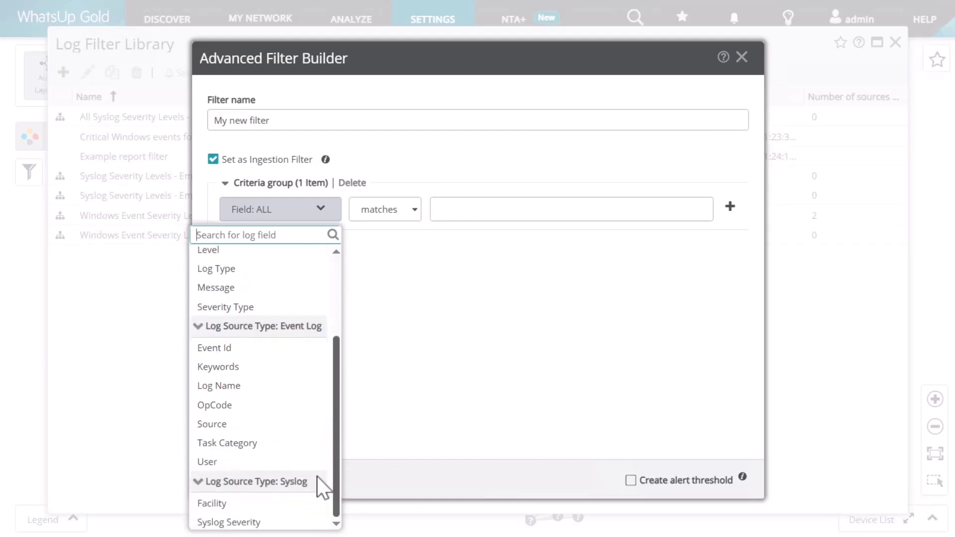
scroll(319, 358, "up", 4)
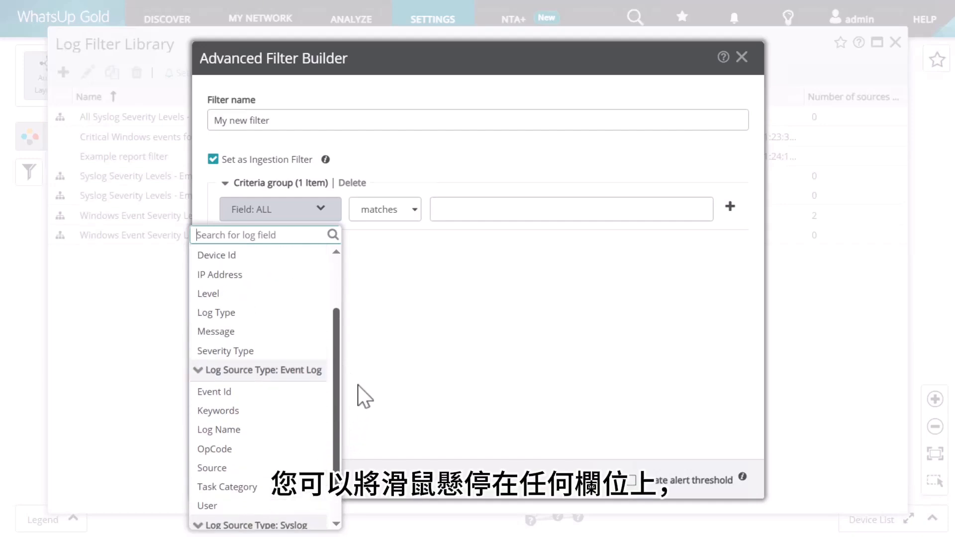
left_click(245, 324)
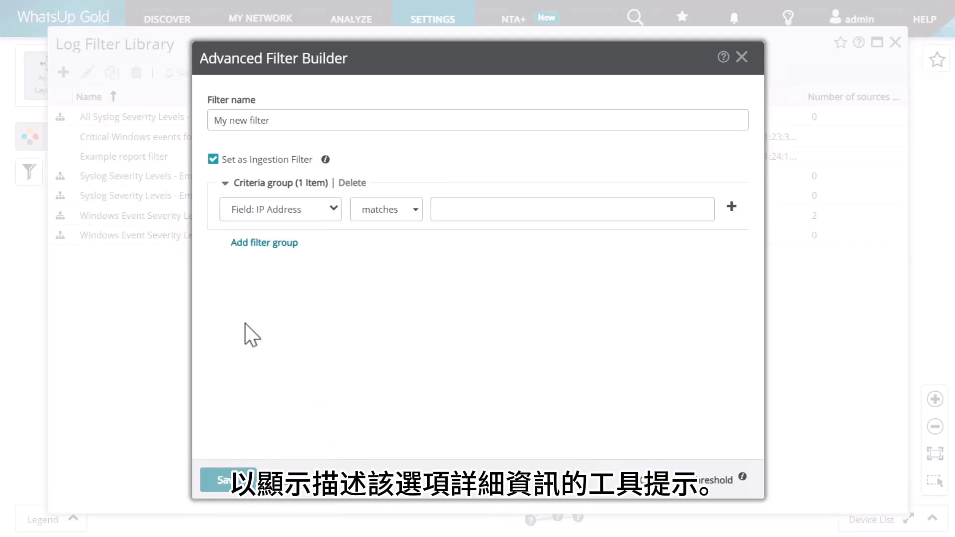
left_click(411, 209)
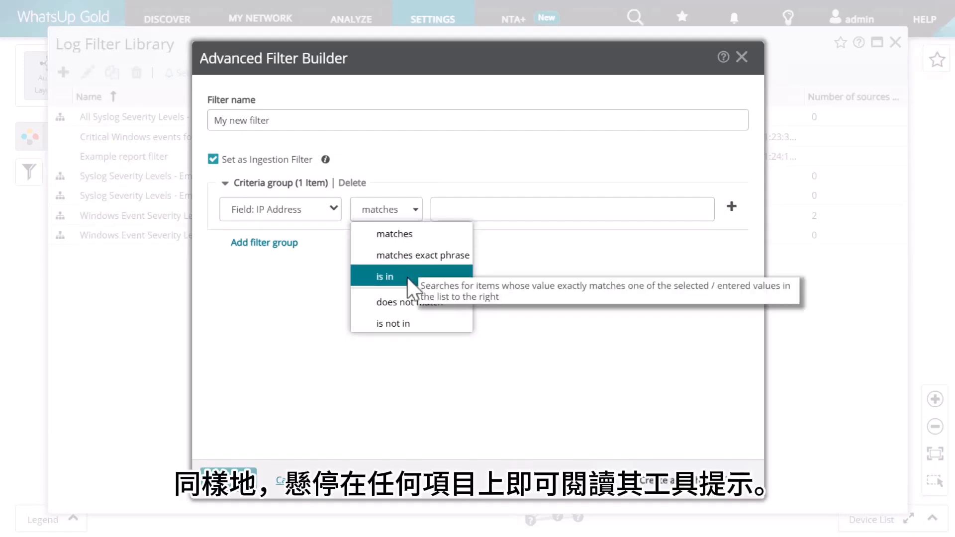
left_click(411, 235)
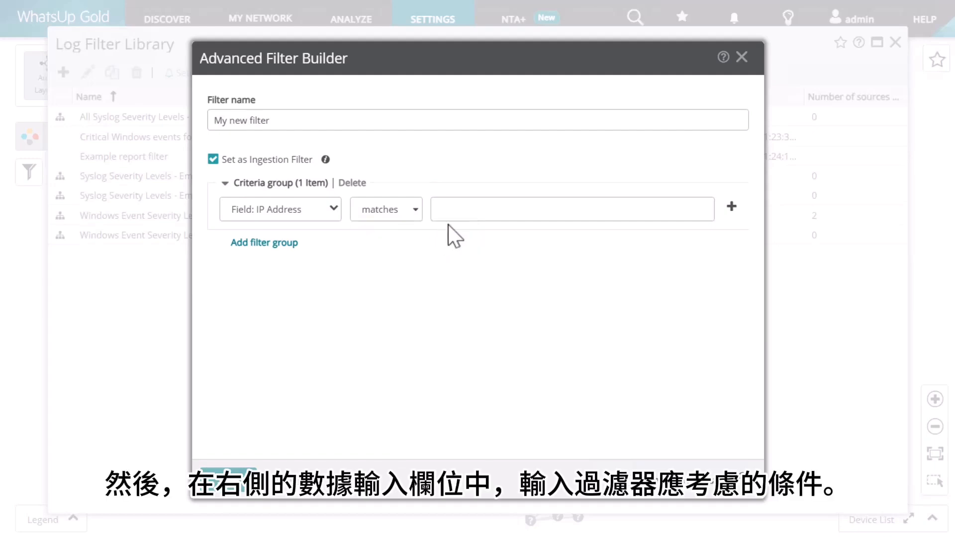
left_click(465, 212)
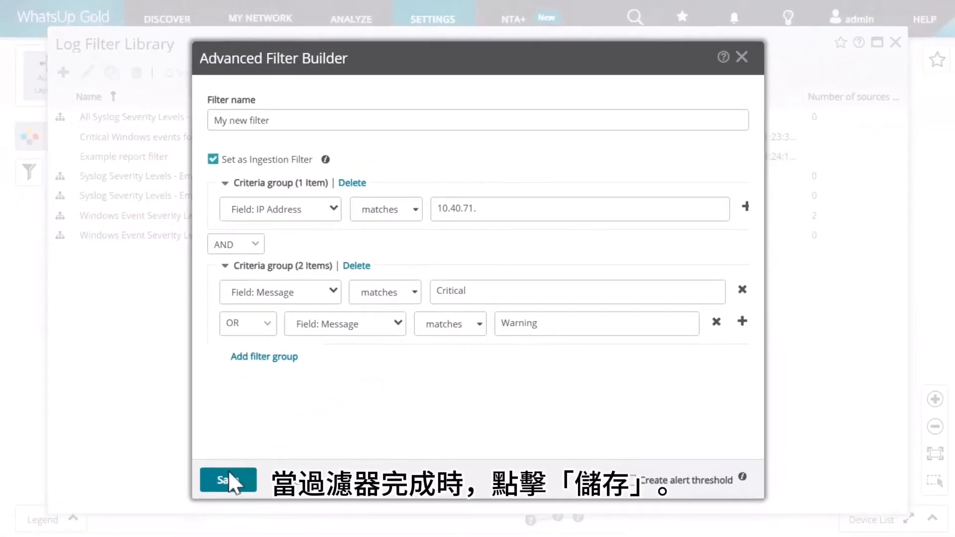
left_click(229, 480)
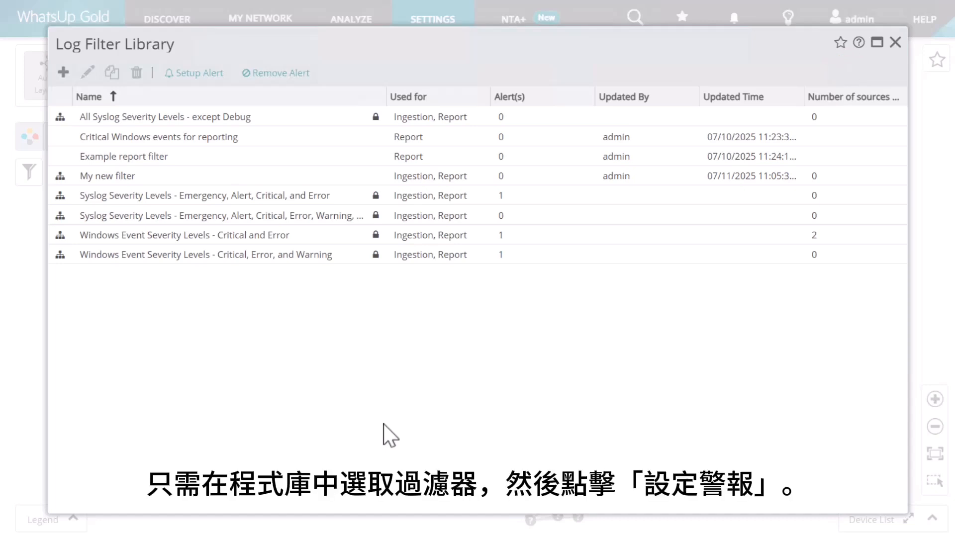
Open the alert setup for "My new filter" and review its threshold conditions and applied log sources
left_click(242, 180)
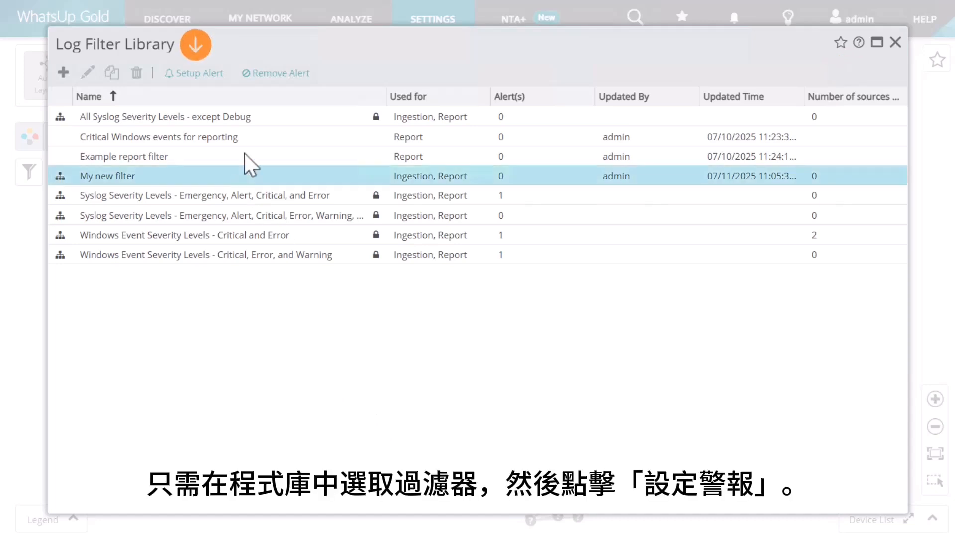
left_click(190, 72)
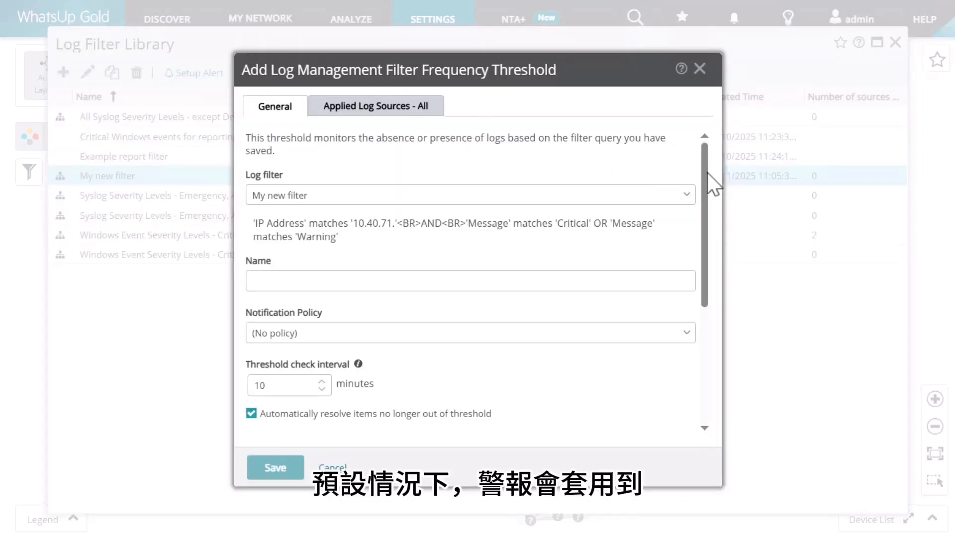
scroll(711, 240, "down", 5)
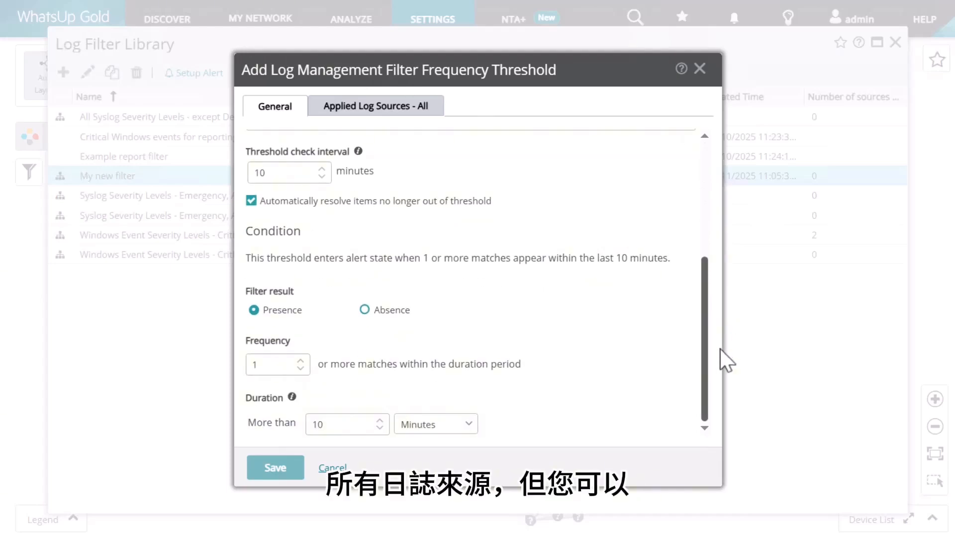
left_click(411, 107)
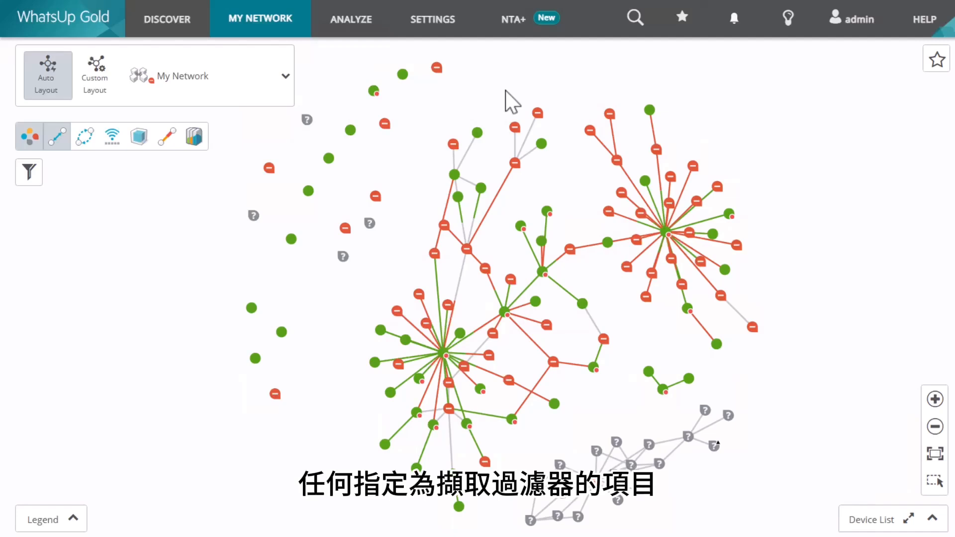
Open the Windows Event Log configuration of device WUG-QA4 from Log Data Source Setup
left_click(444, 11)
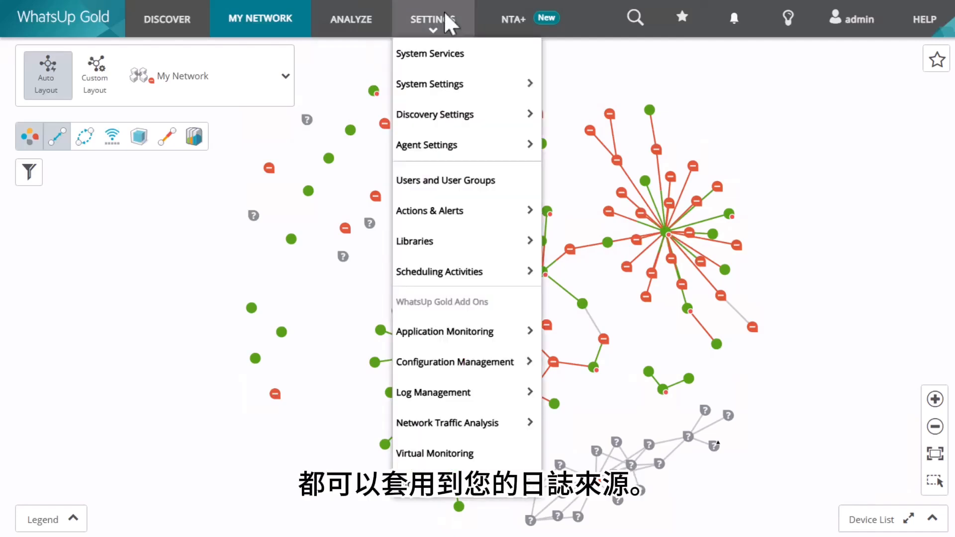
mouse_move(477, 396)
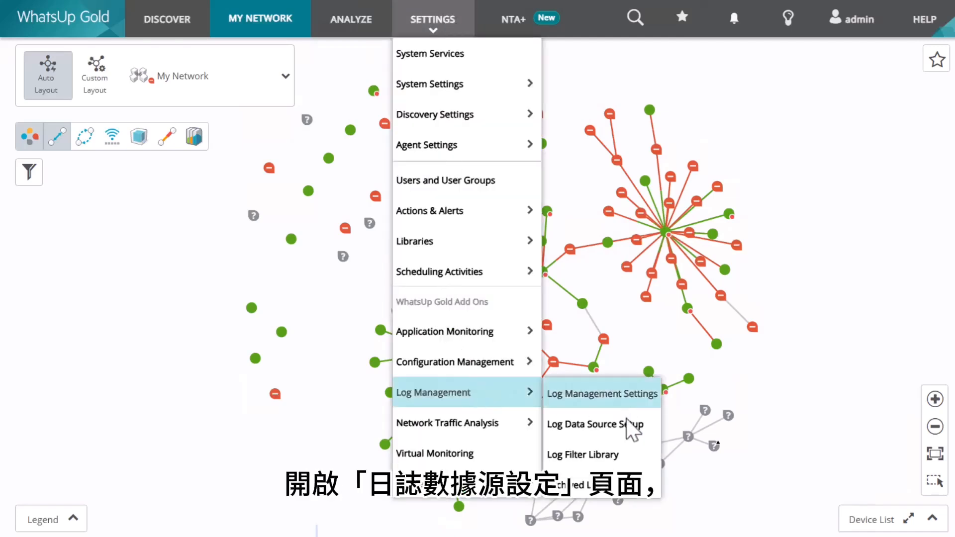
left_click(605, 400)
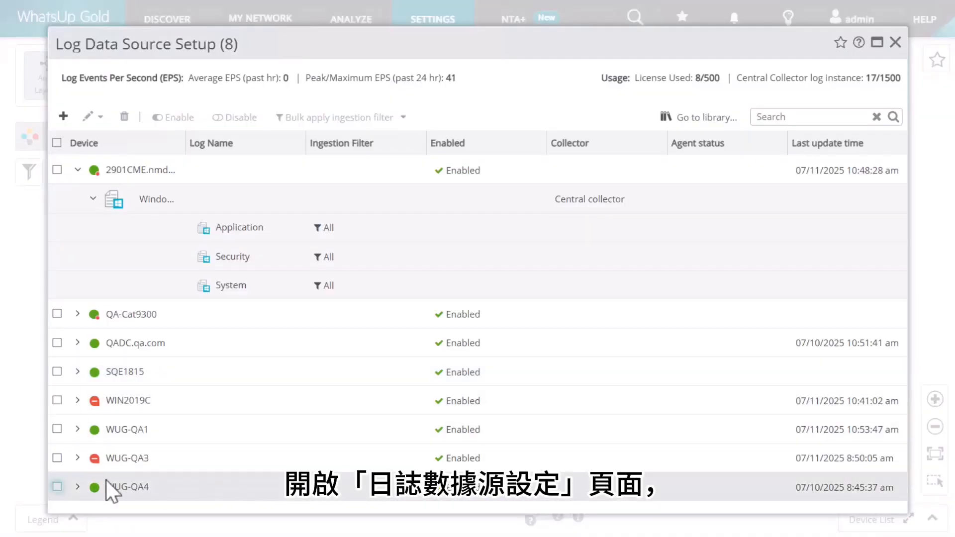
left_click(57, 487)
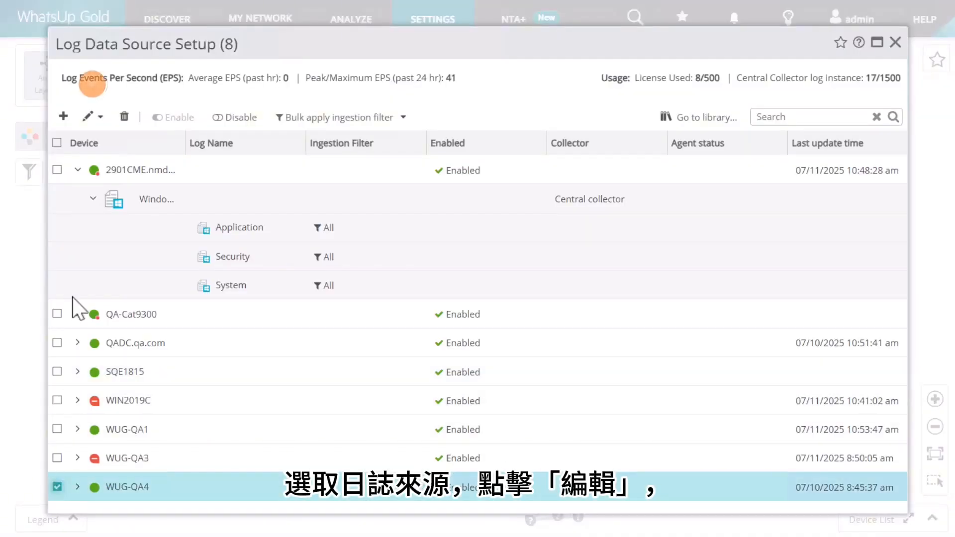
left_click(90, 117)
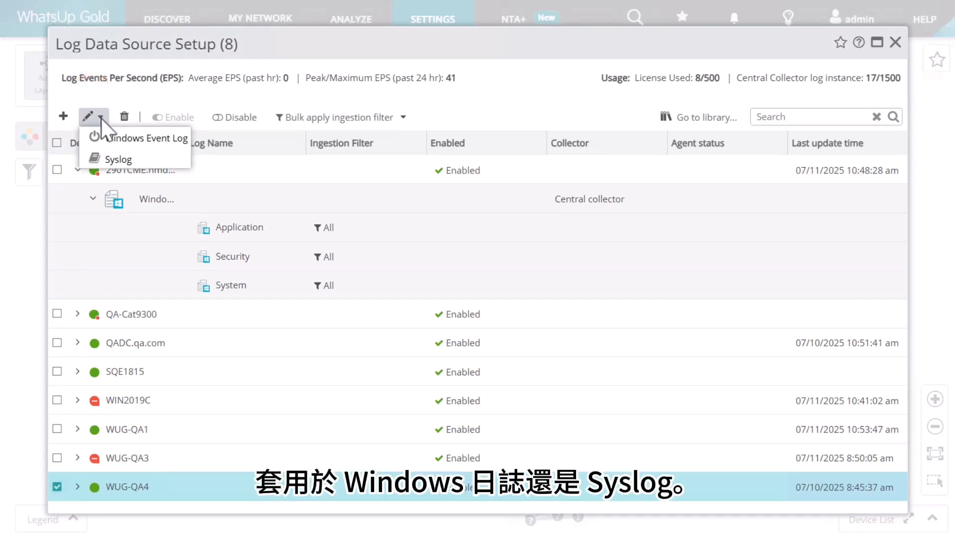
left_click(115, 144)
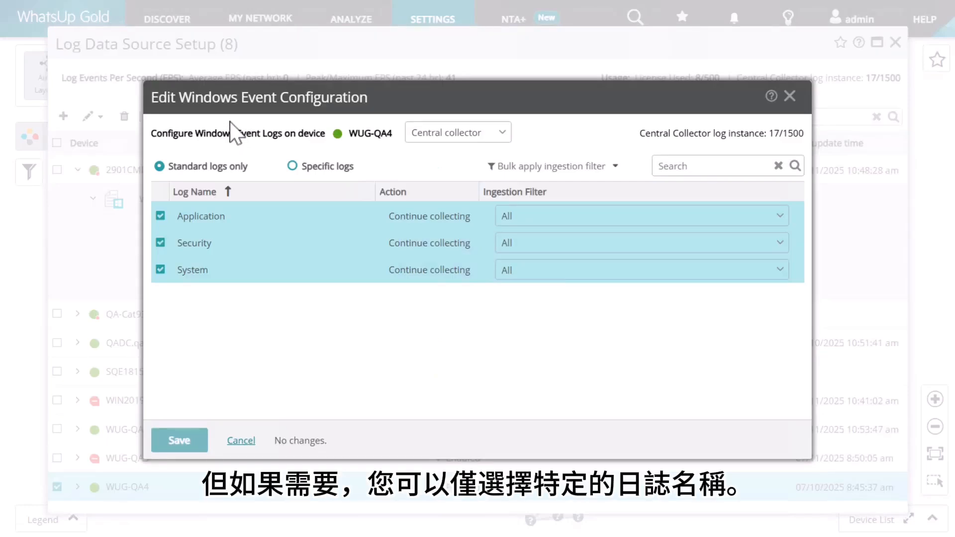
Exclude WUG-QA4's System and Security logs from collection, assign "My new filter" to the Application log, save, and expand the device's entry
left_click(160, 269)
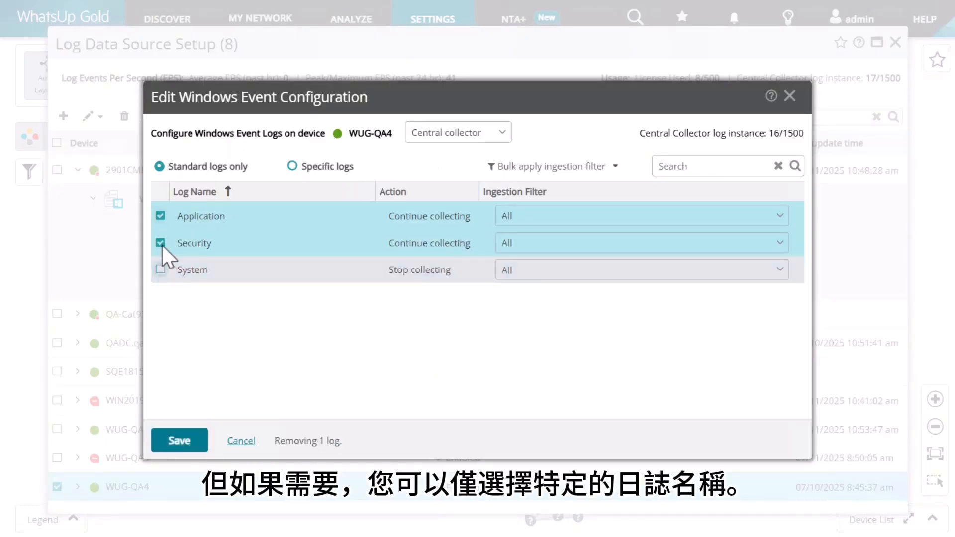
left_click(161, 243)
left_click(777, 218)
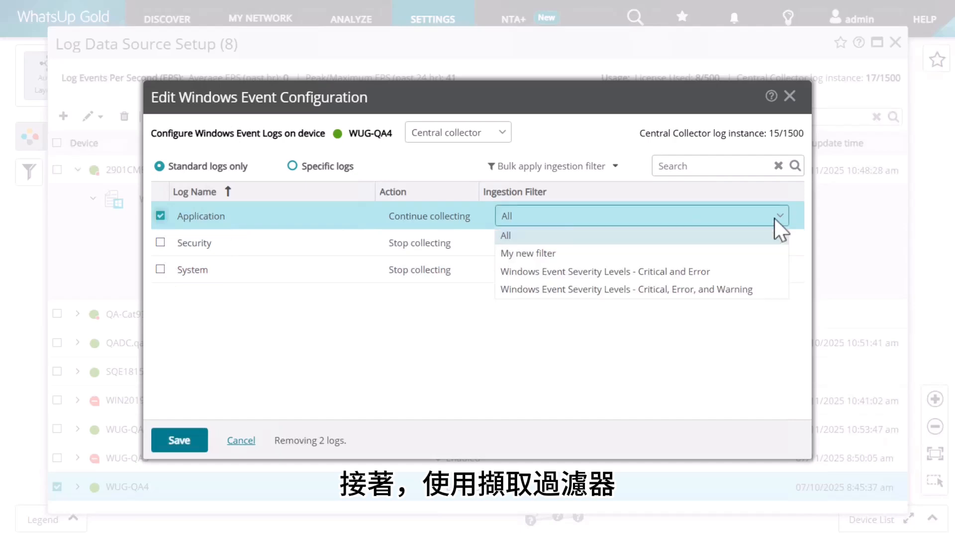
left_click(666, 254)
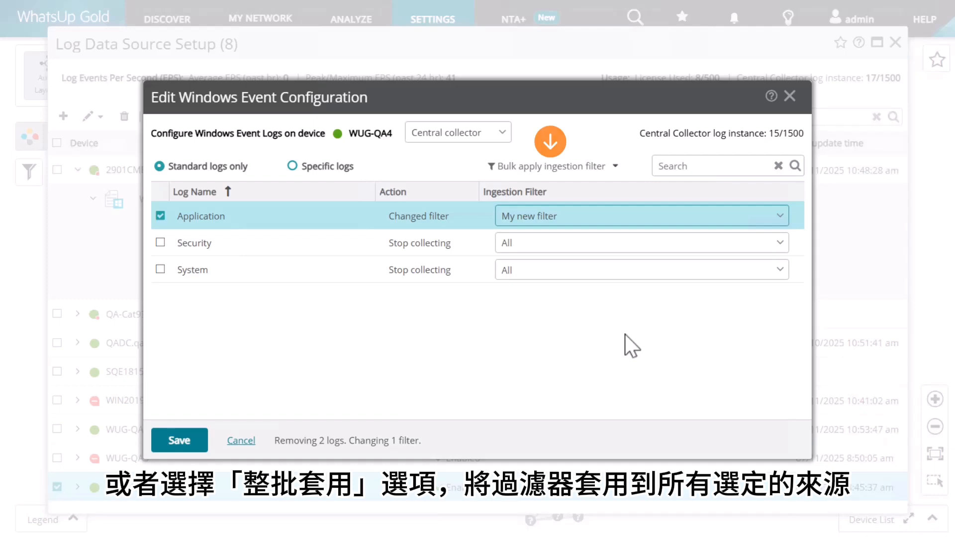
left_click(186, 436)
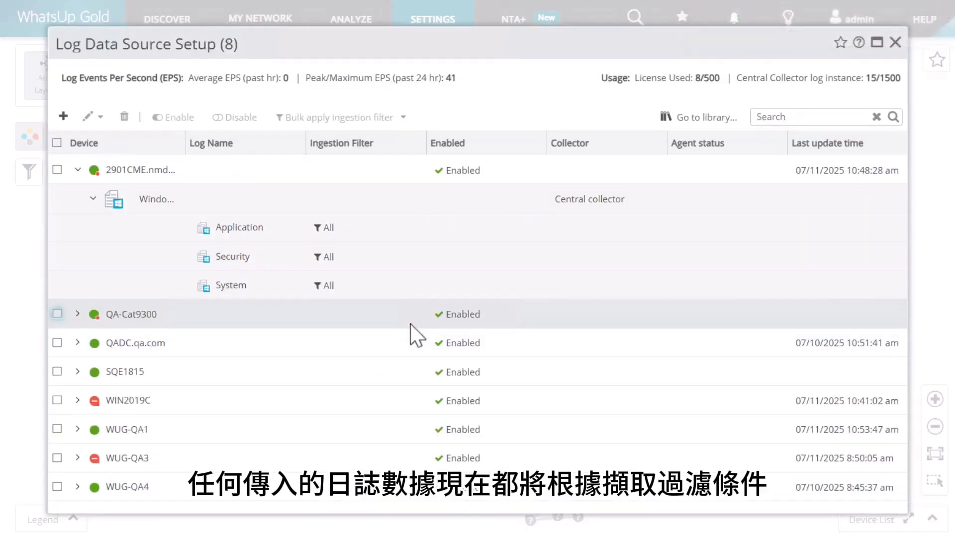
left_click(77, 487)
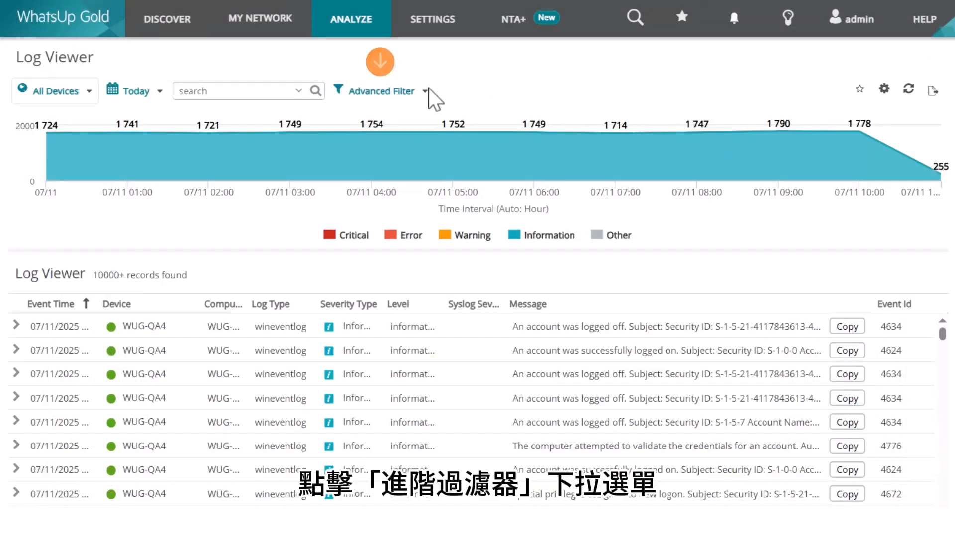
Filter the Log Viewer with the saved filter "Windows Event Severity Levels - Critical, Error, and Warning"
left_click(401, 90)
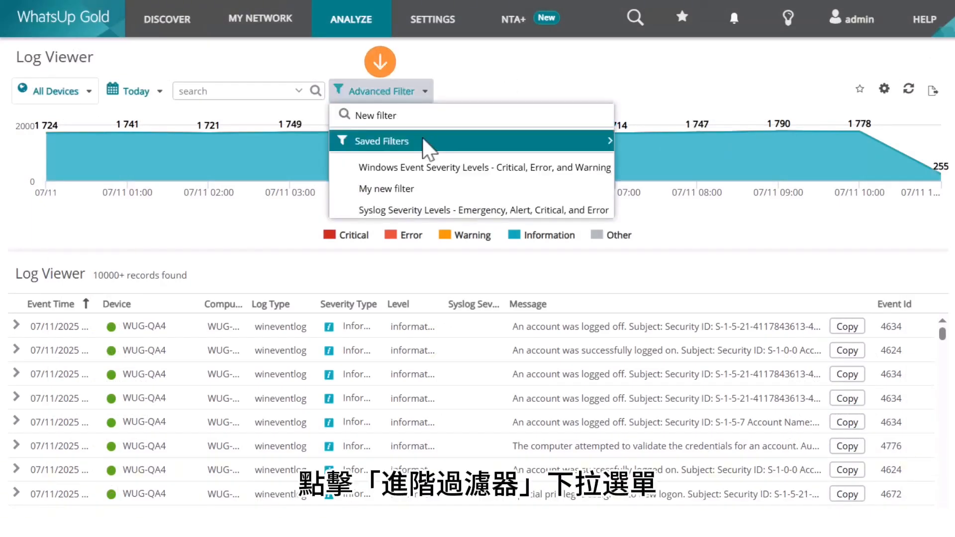
mouse_move(423, 138)
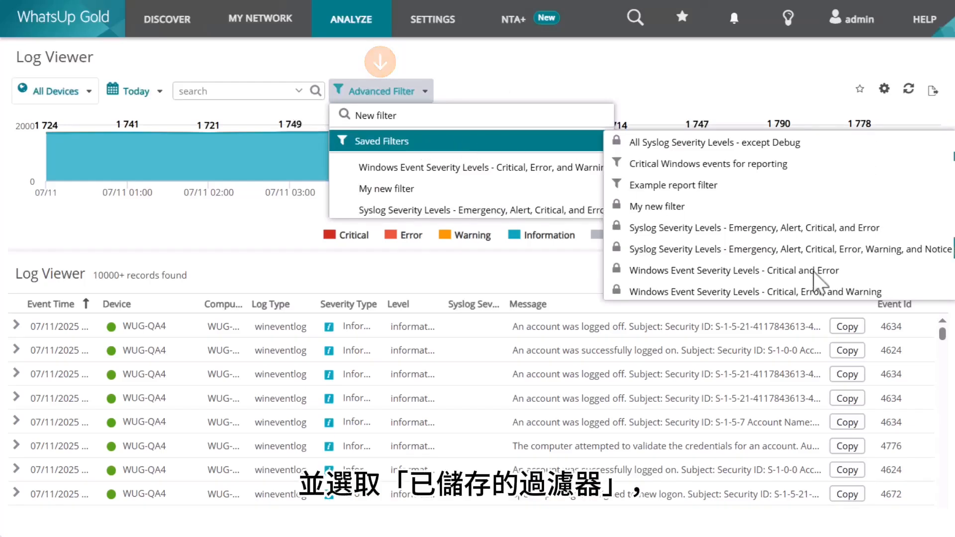
left_click(818, 291)
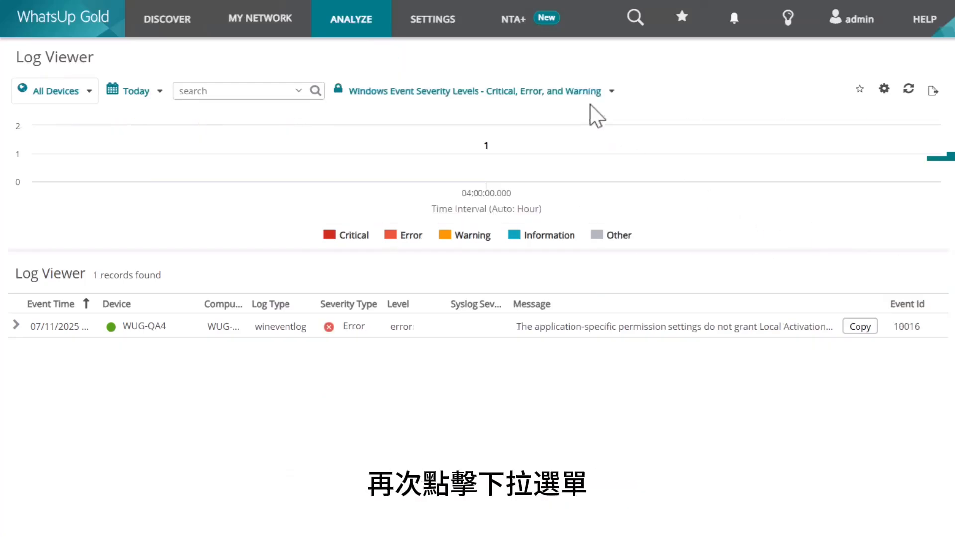
Clear the applied filter from the Log Viewer and reopen the advanced filter options
left_click(580, 92)
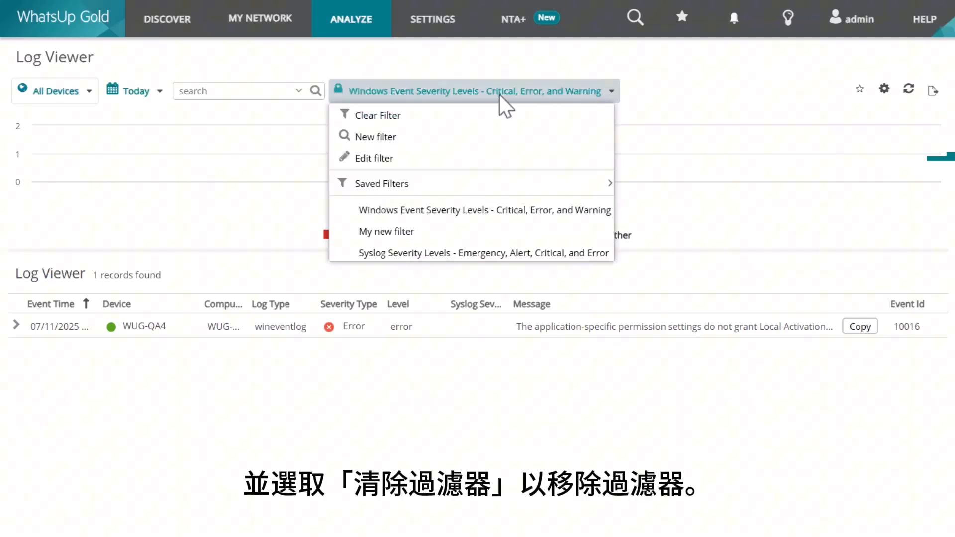
left_click(449, 113)
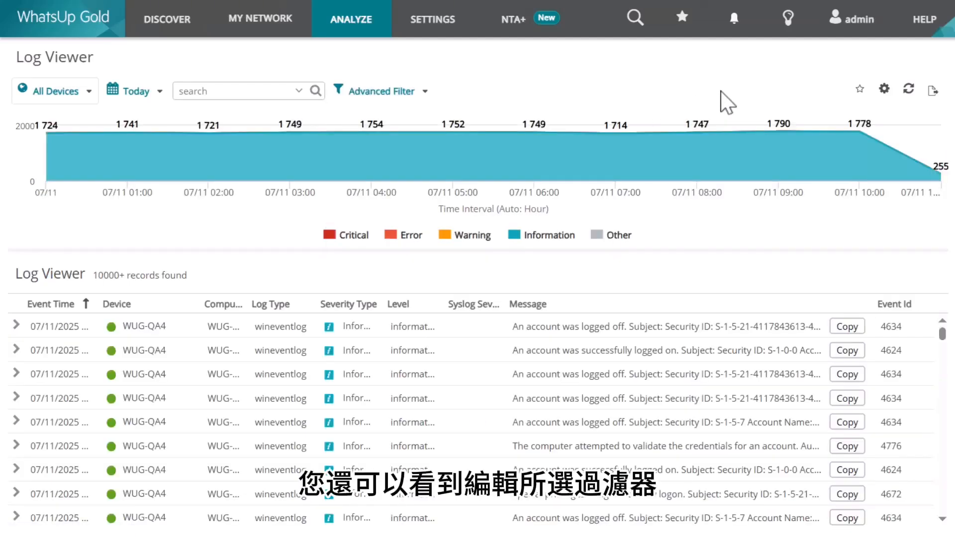
left_click(412, 93)
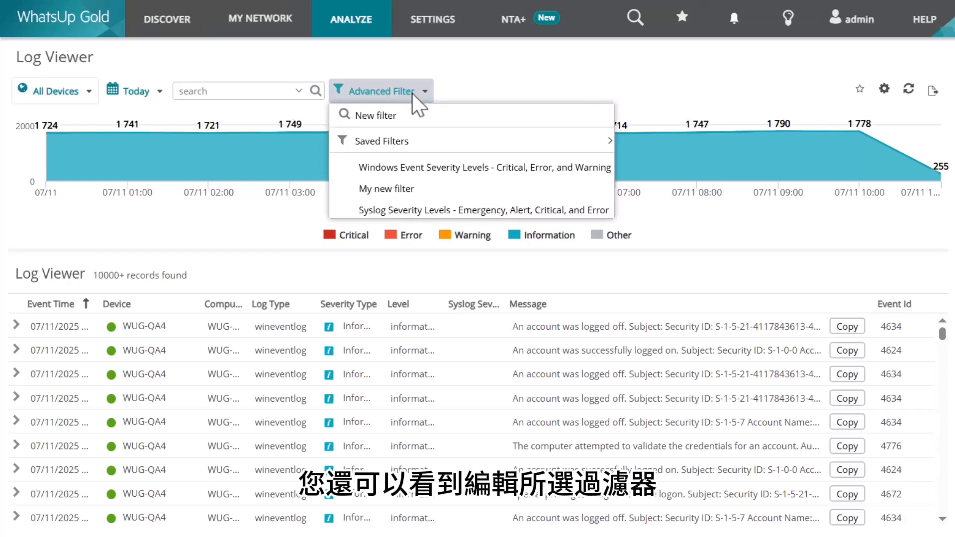